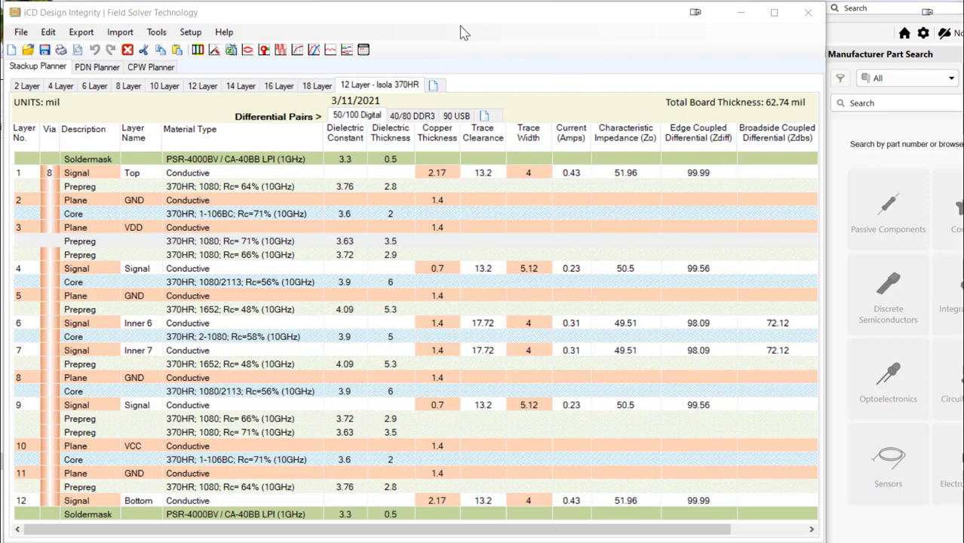
# - Check the 40/80 DDR3 and 90 USB differential pairs, and export the 12 Layer - Isola 370HR stackup in Altium Designer 14-18 format as 12L
pyautogui.click(420, 117)
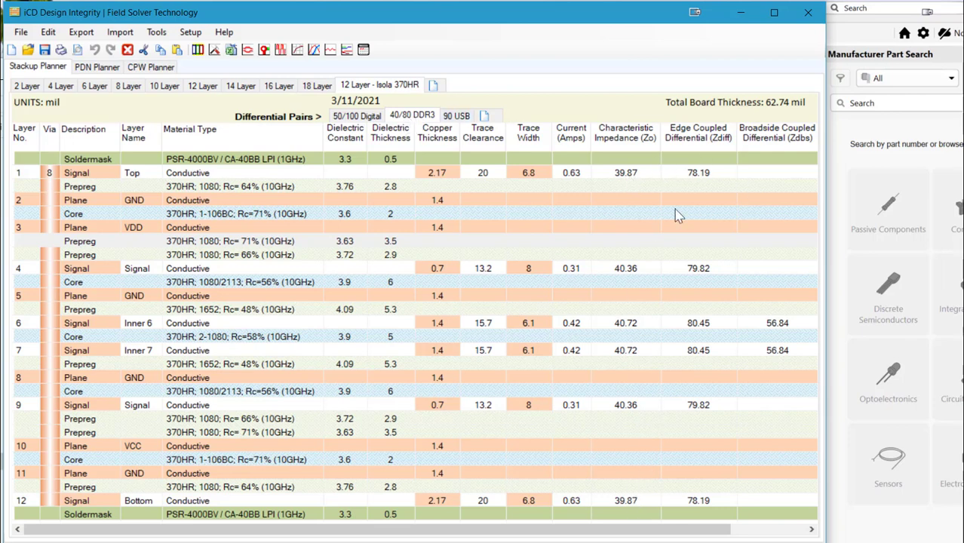
pyautogui.click(459, 117)
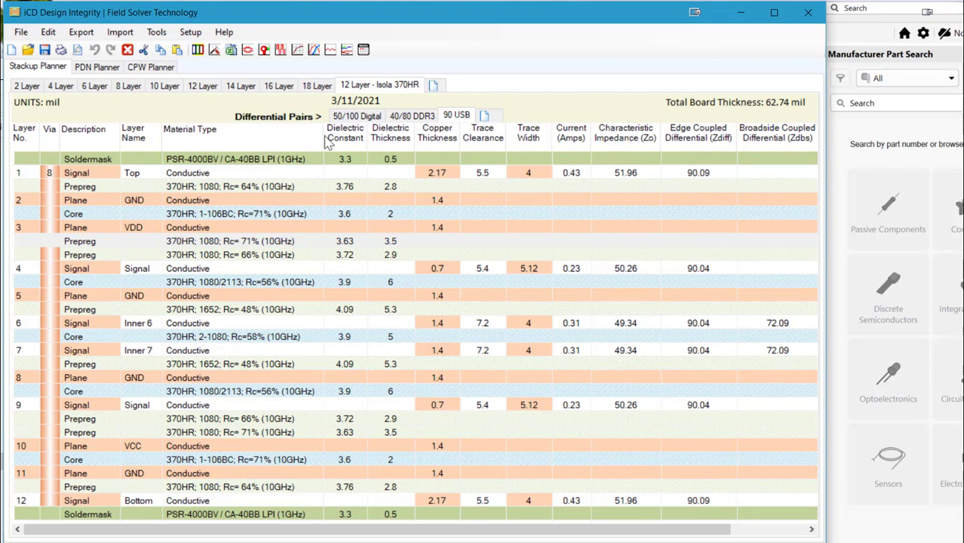
pyautogui.click(83, 34)
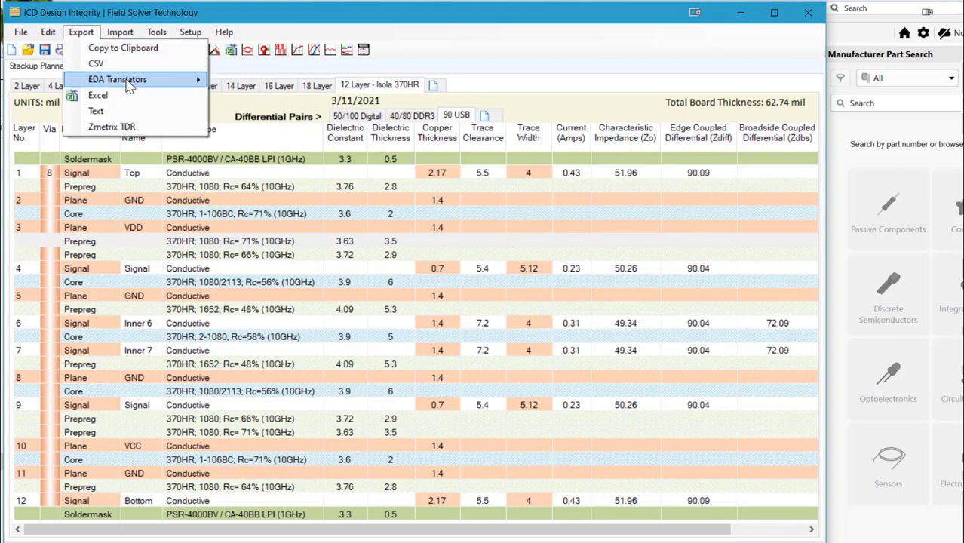
pyautogui.moveTo(130, 81)
pyautogui.click(313, 99)
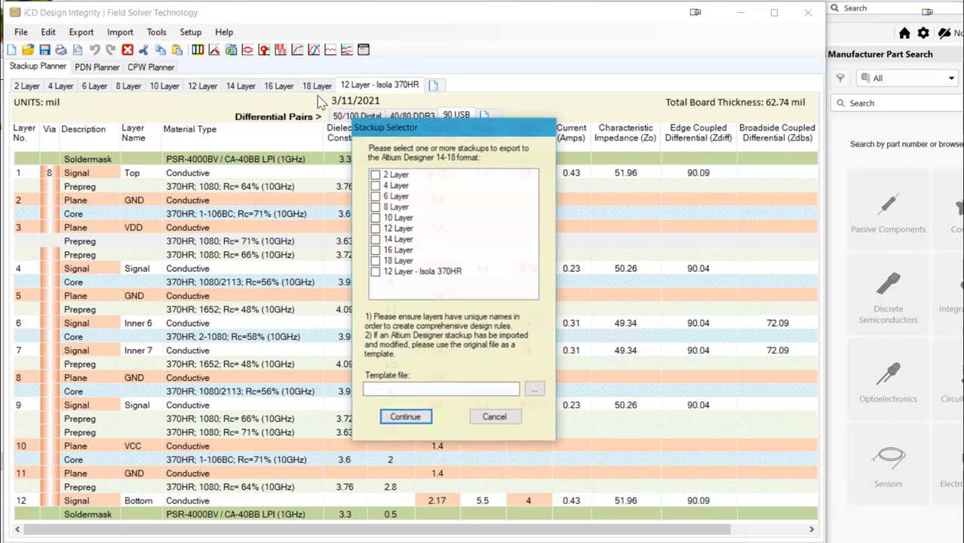
pyautogui.click(375, 272)
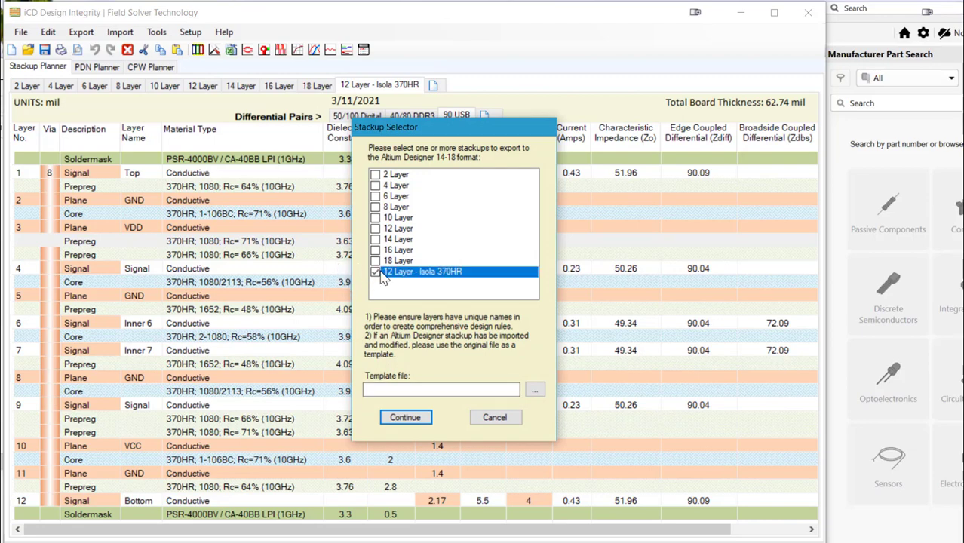
pyautogui.click(405, 417)
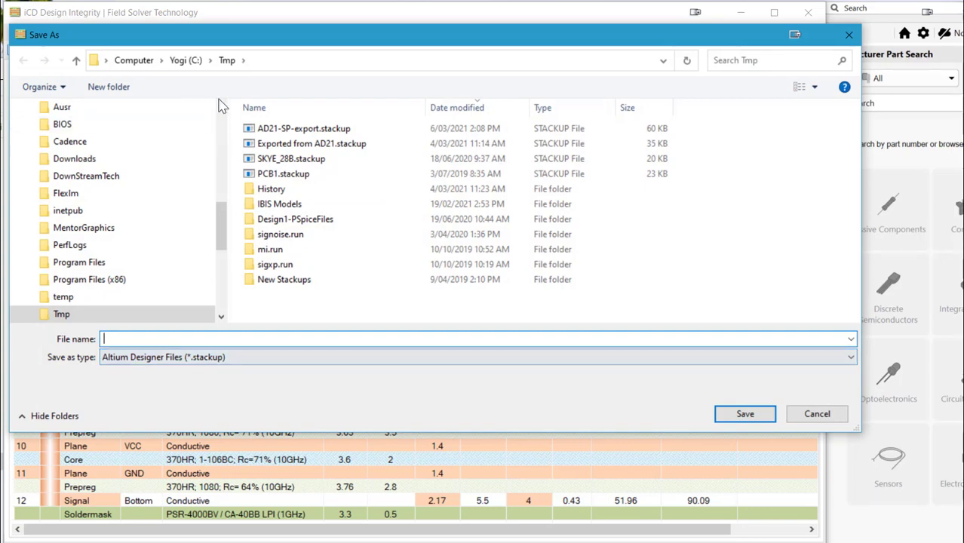
pyautogui.write('12')
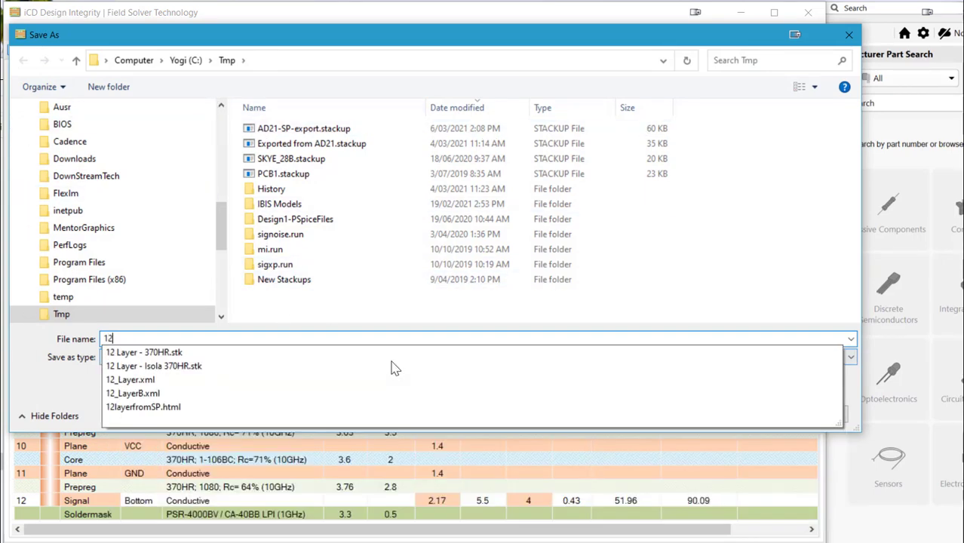
pyautogui.write('L')
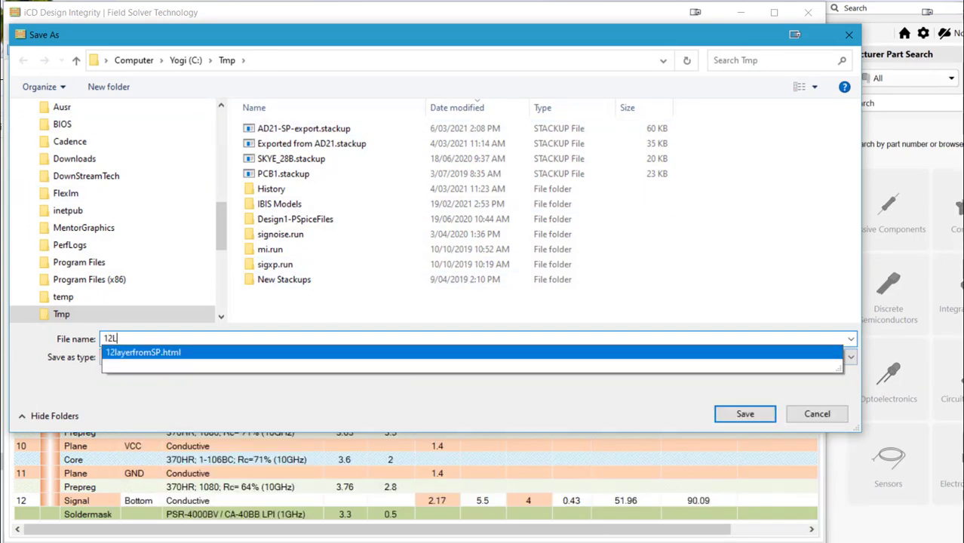
pyautogui.click(744, 414)
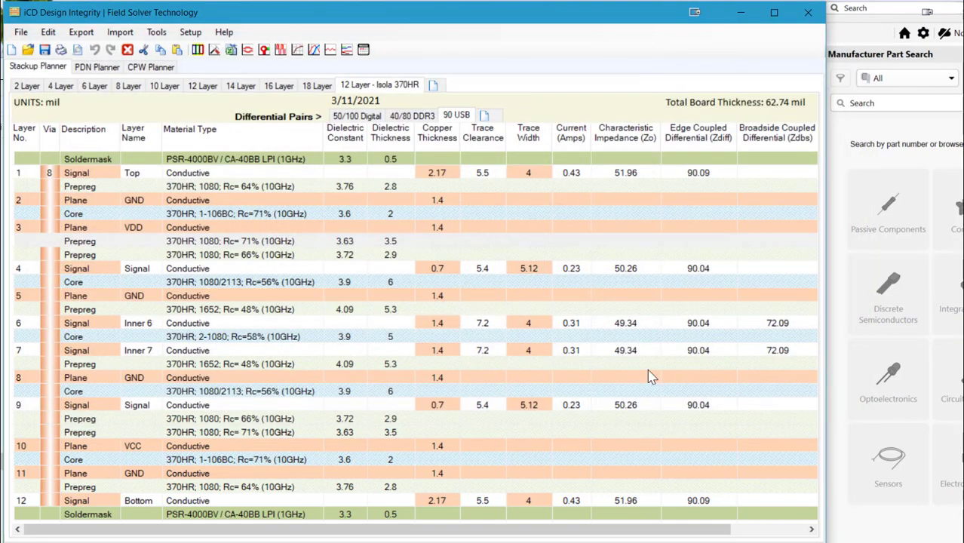
# - Switch to Altium Designer and create a new PCB document
pyautogui.click(843, 130)
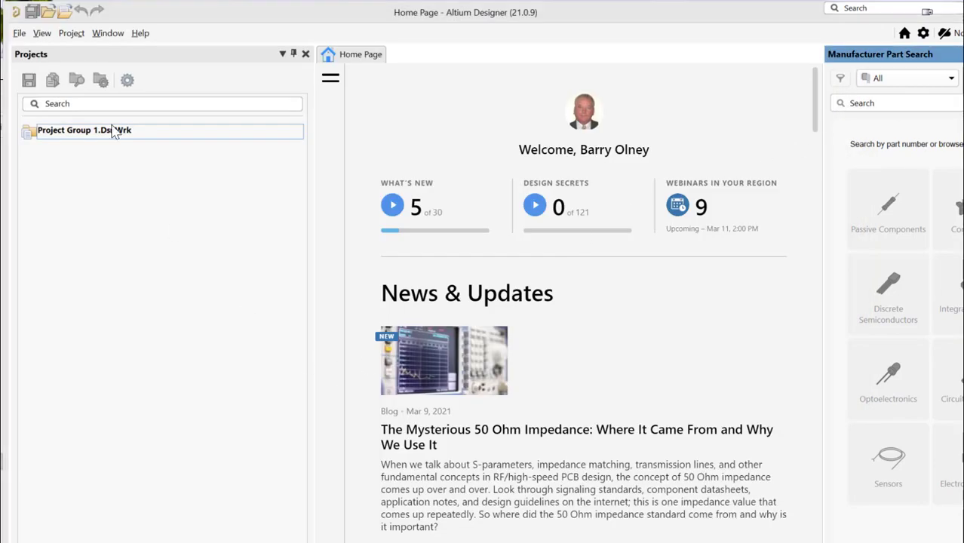
pyautogui.click(19, 33)
pyautogui.moveTo(39, 51)
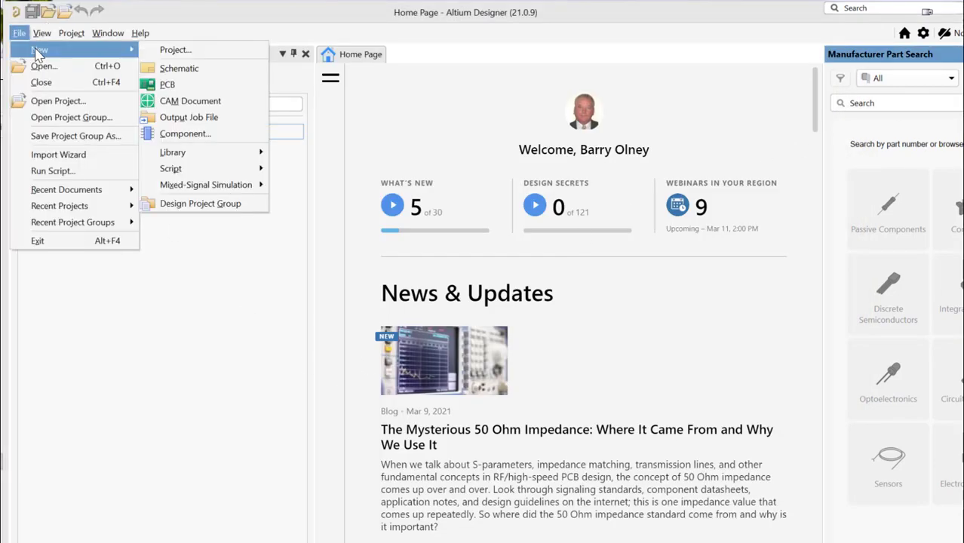
pyautogui.click(180, 86)
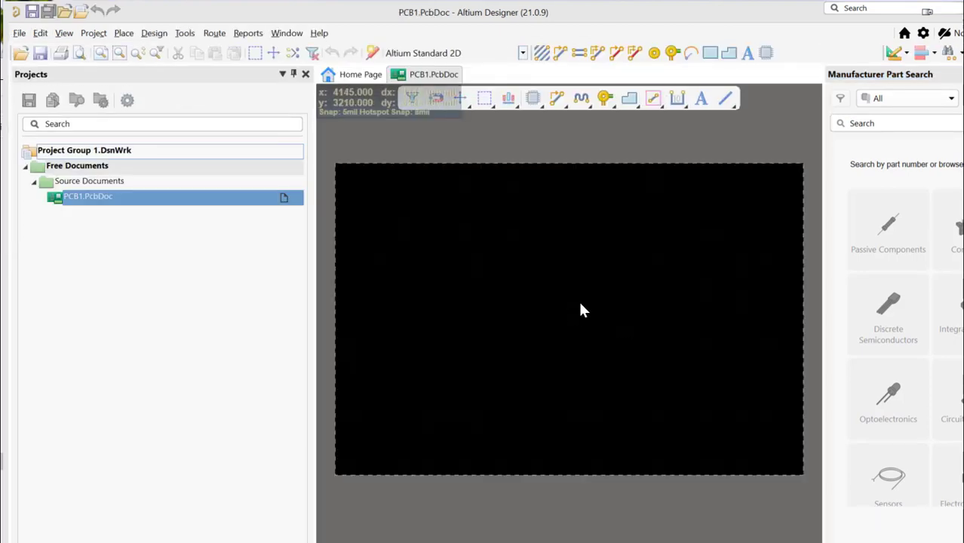
# - Load the exported 12L stackup file from the C: drive's Tmp folder into the new board's Layer Stack Manager
pyautogui.click(154, 32)
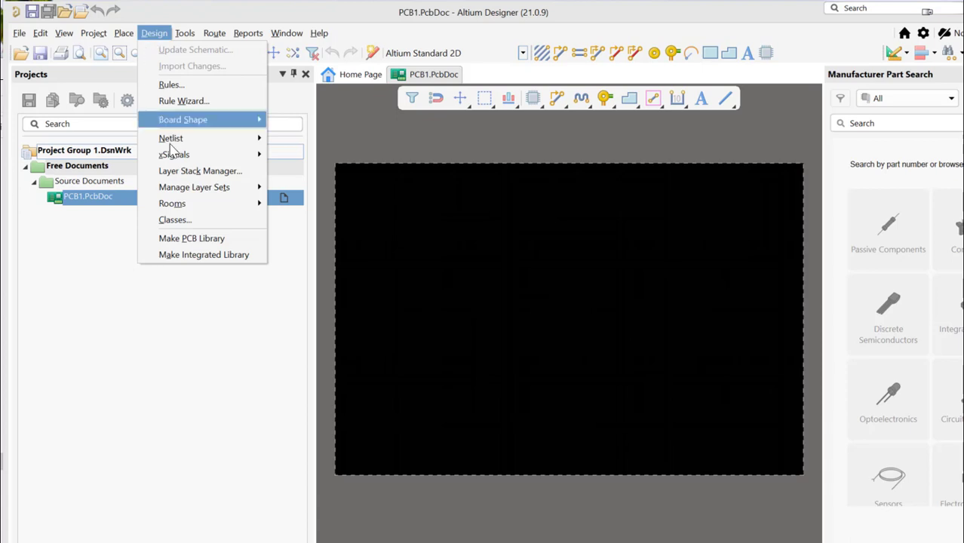
pyautogui.click(185, 172)
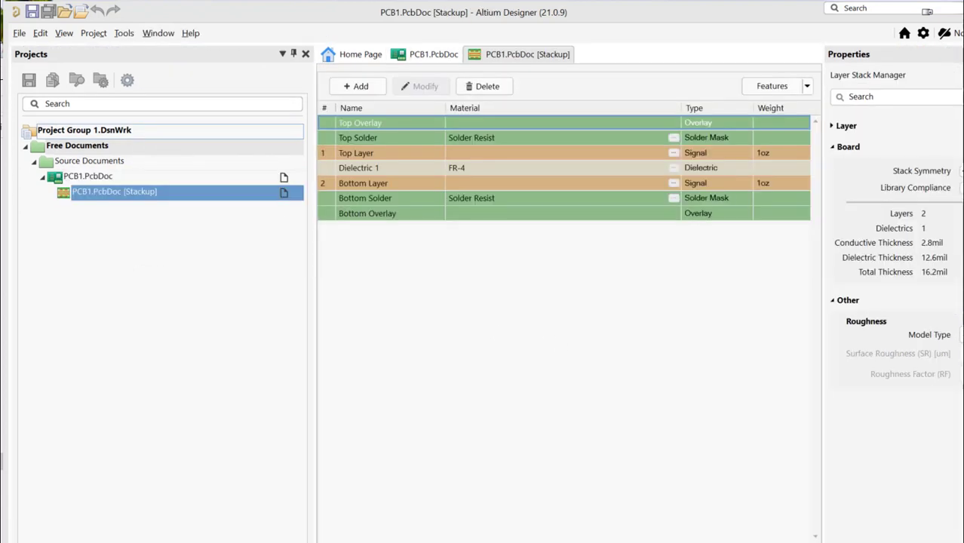
pyautogui.click(19, 32)
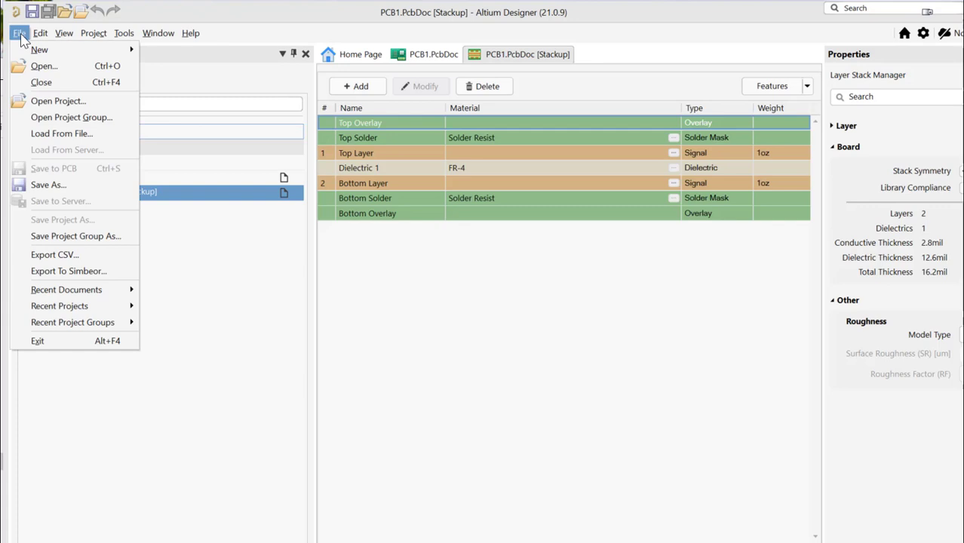
pyautogui.click(63, 136)
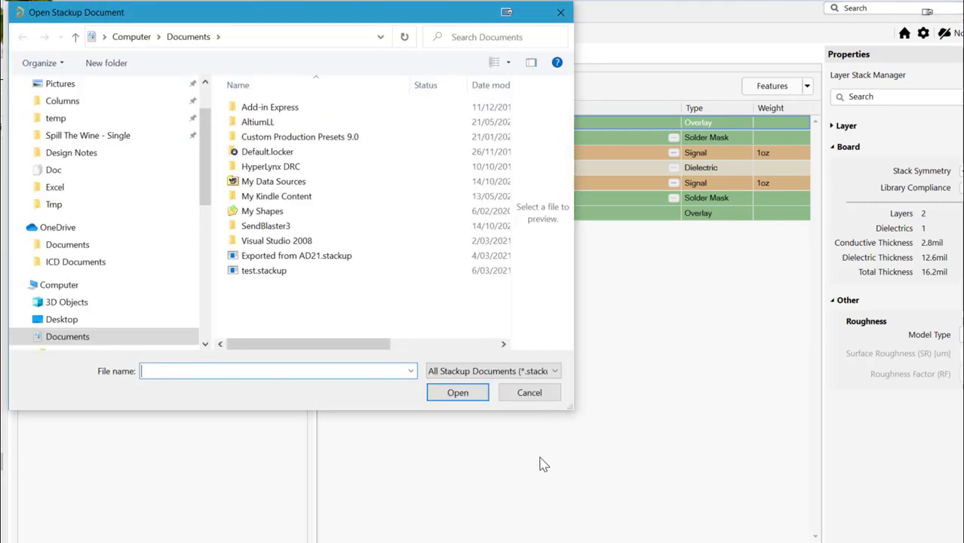
pyautogui.moveTo(207, 167); pyautogui.dragTo(210, 292)
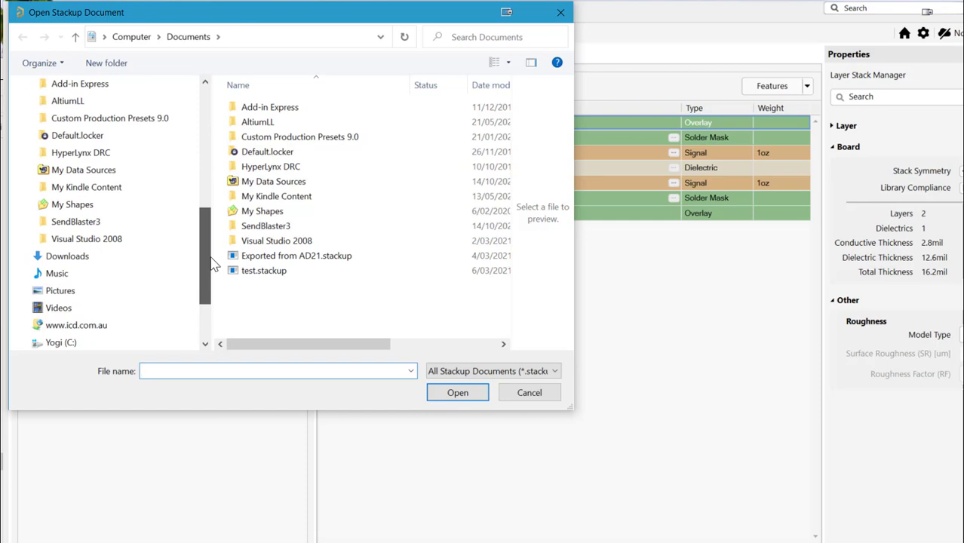
pyautogui.click(22, 342)
pyautogui.click(46, 307)
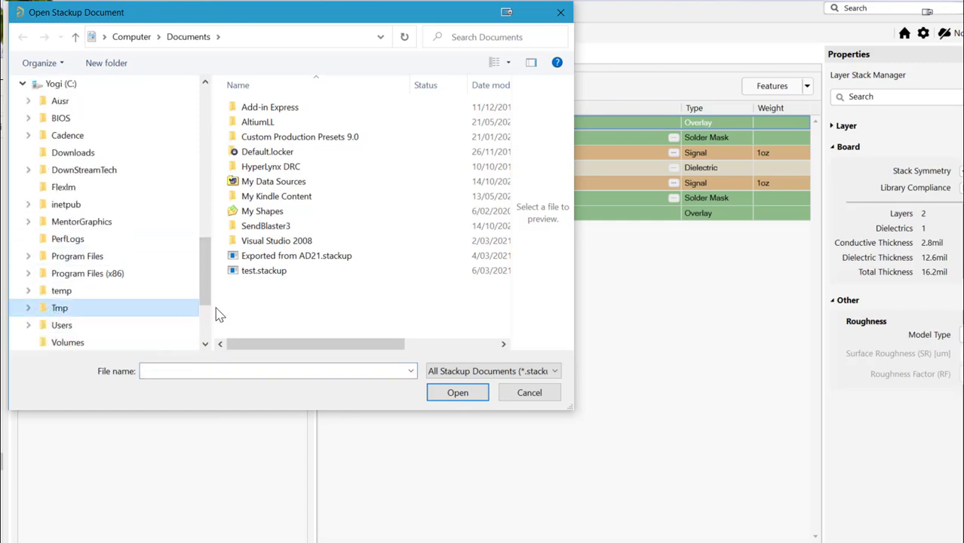
pyautogui.doubleClick(265, 108)
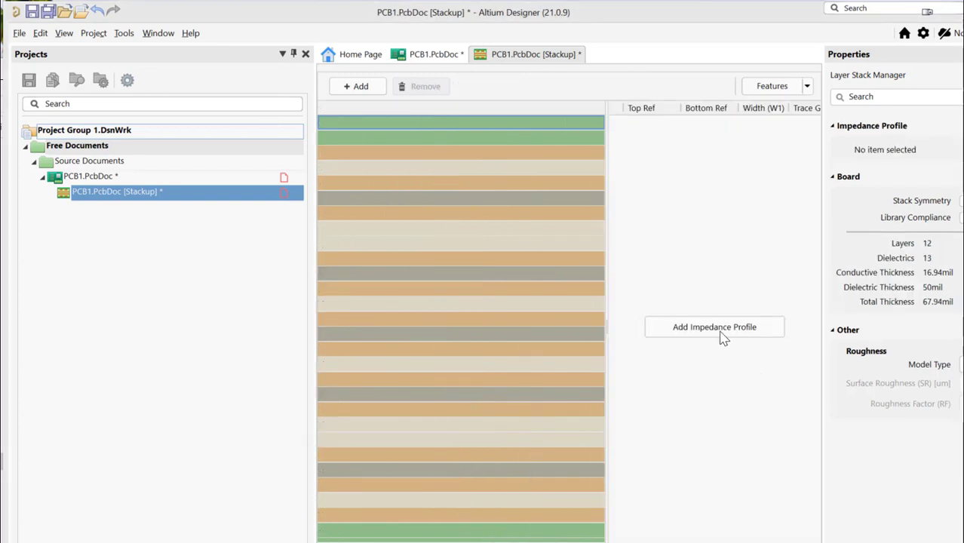
# - Add an impedance profile to the stackup with type Differential and a target impedance of 100
pyautogui.click(714, 329)
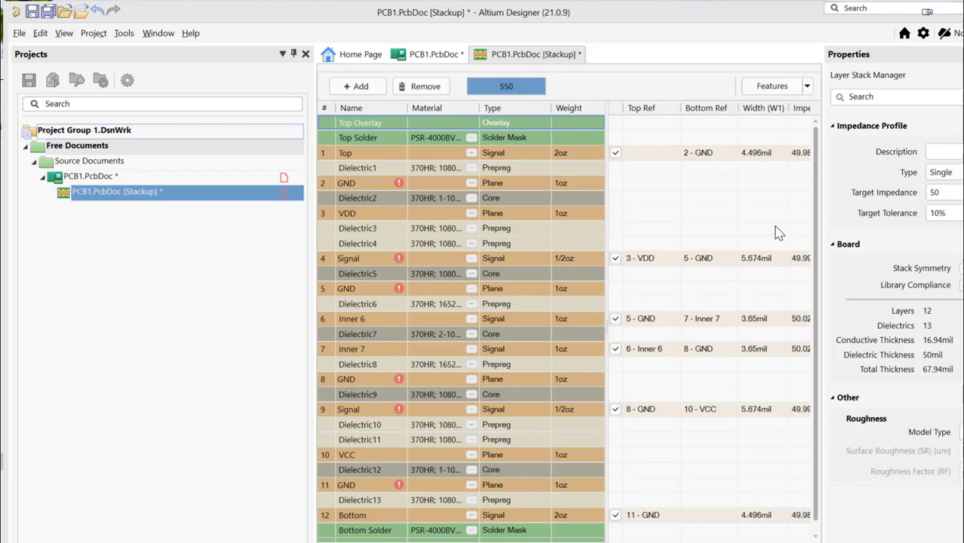
pyautogui.click(947, 173)
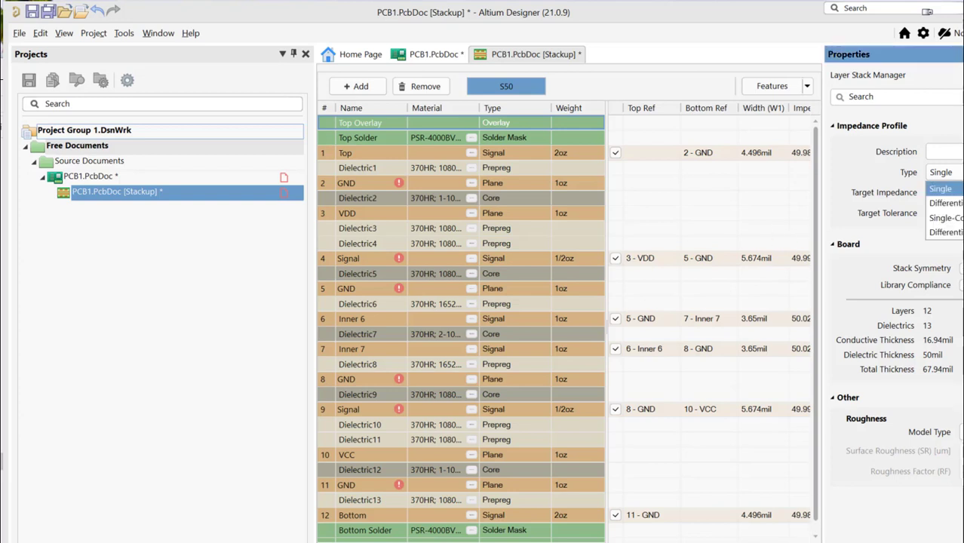
pyautogui.click(944, 203)
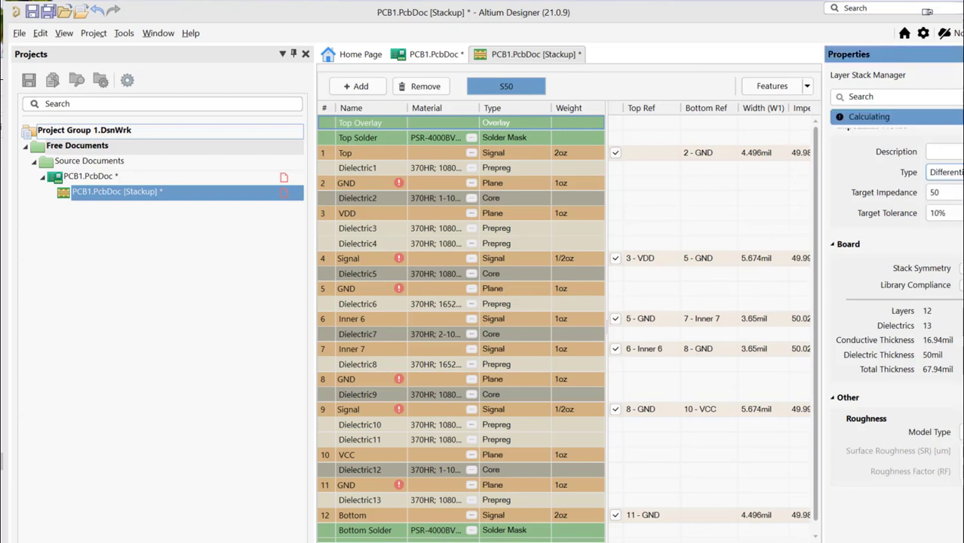
pyautogui.click(947, 192)
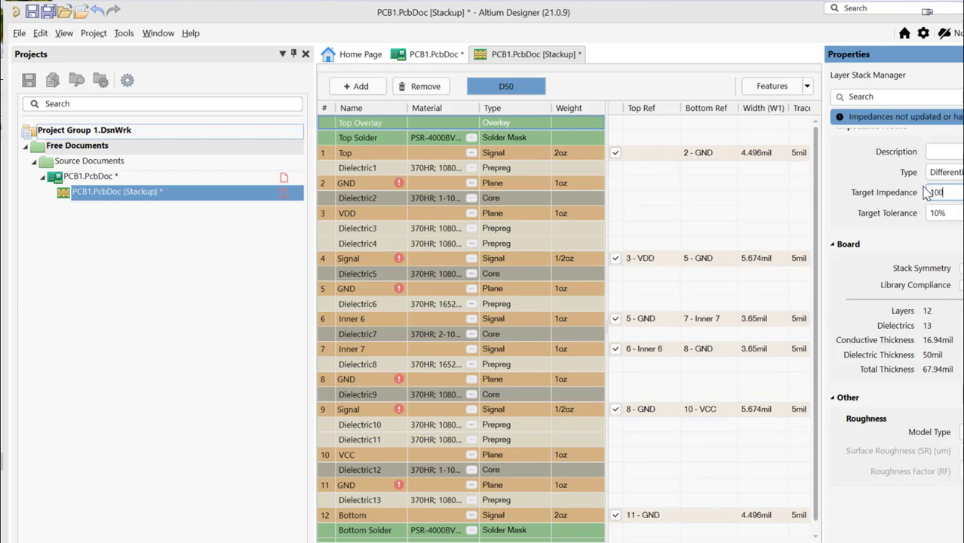
pyautogui.press('Return')
# - Open the design rules of PCB1.PcbDoc and start a rule import with all design rule types selected
pyautogui.click(433, 58)
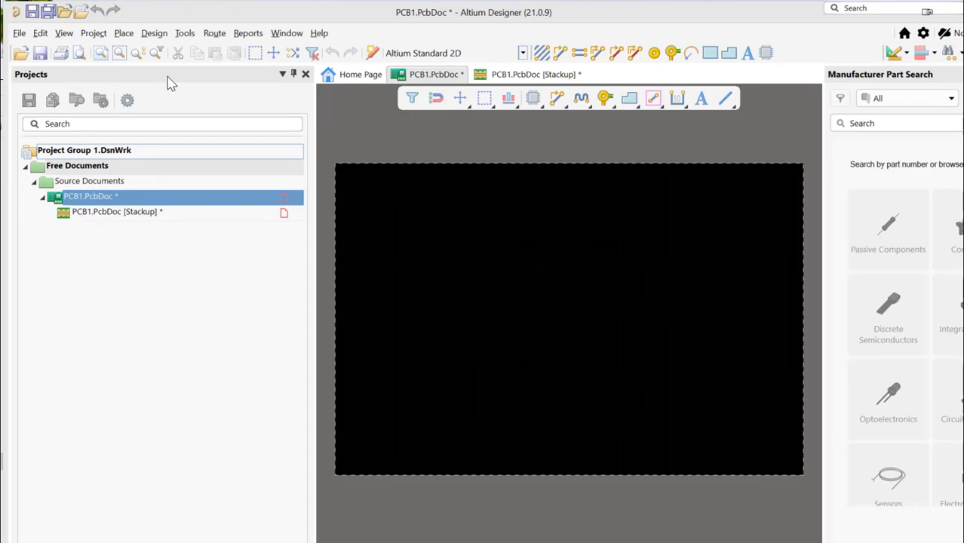
pyautogui.click(158, 40)
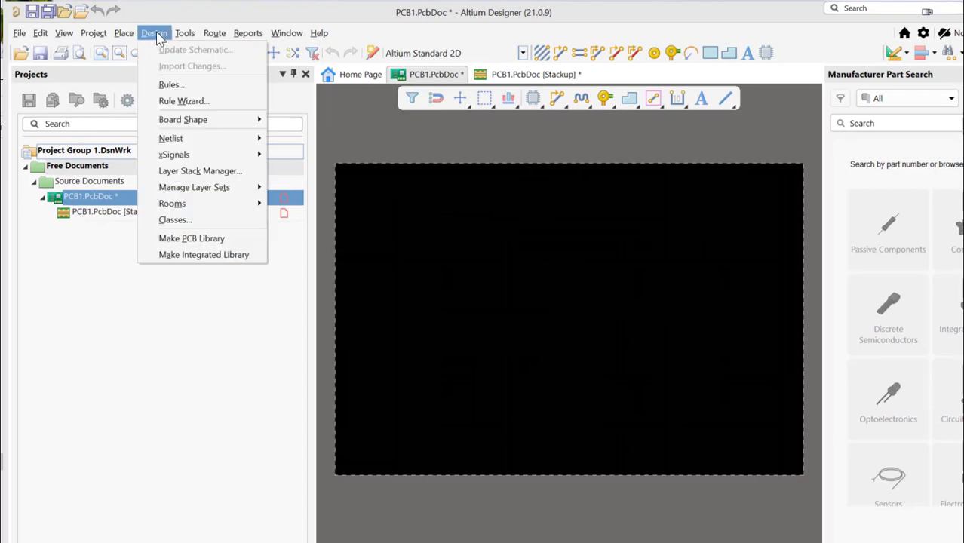
pyautogui.click(172, 86)
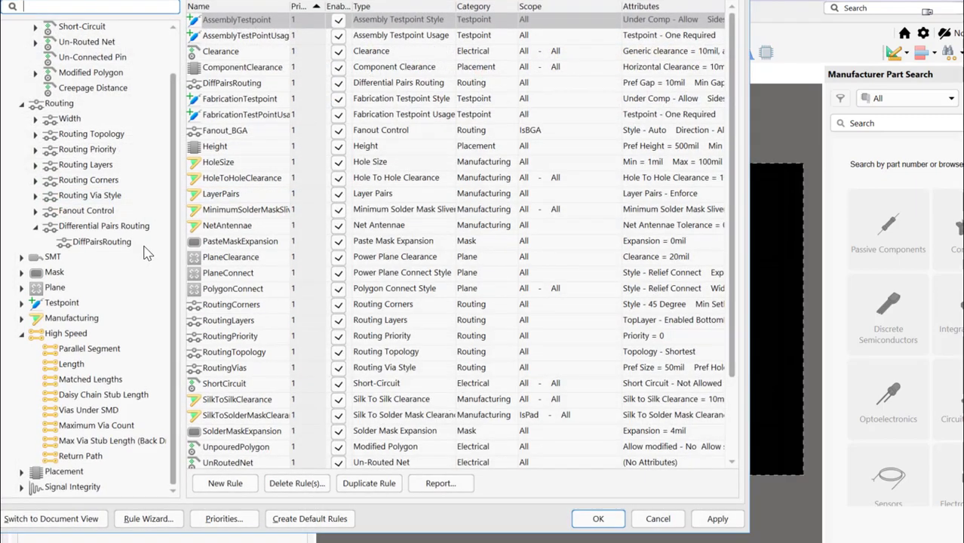
pyautogui.moveTo(173, 239); pyautogui.dragTo(168, 102)
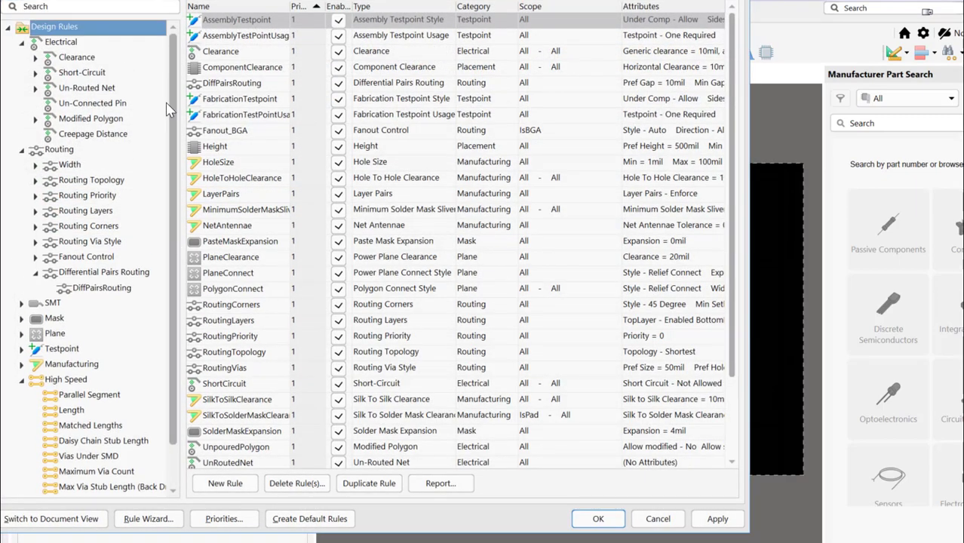
pyautogui.rightClick(85, 39)
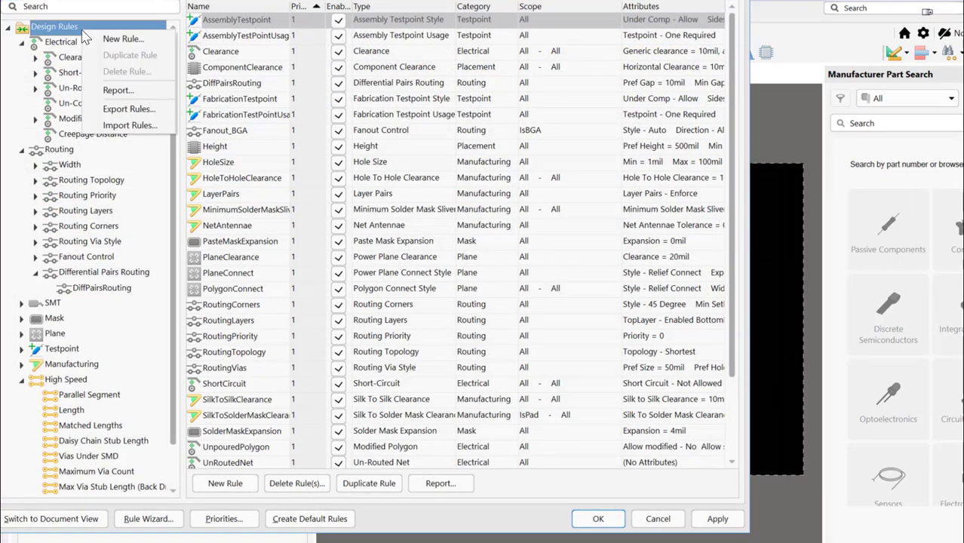
pyautogui.click(139, 125)
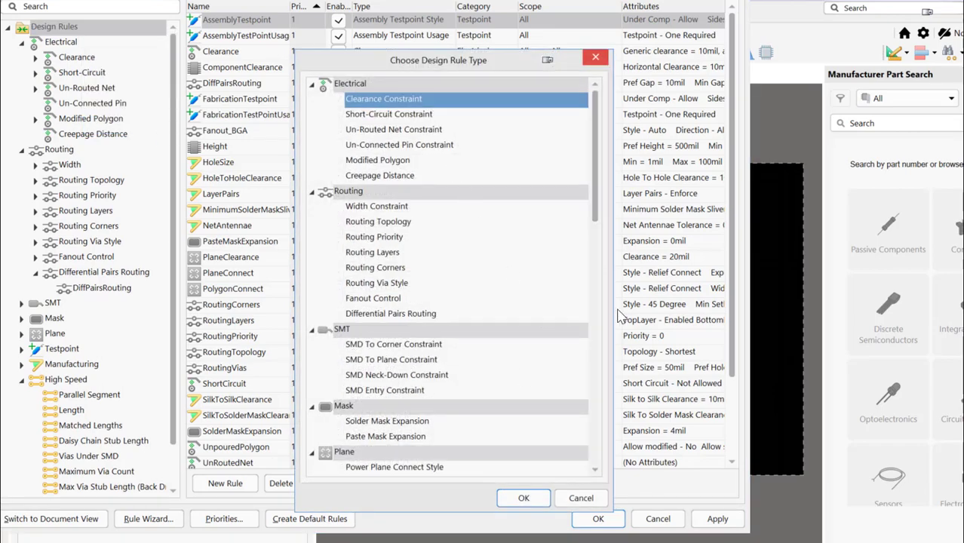
pyautogui.moveTo(595, 216); pyautogui.dragTo(618, 462)
pyautogui.hotkey('ctrl', 'a')
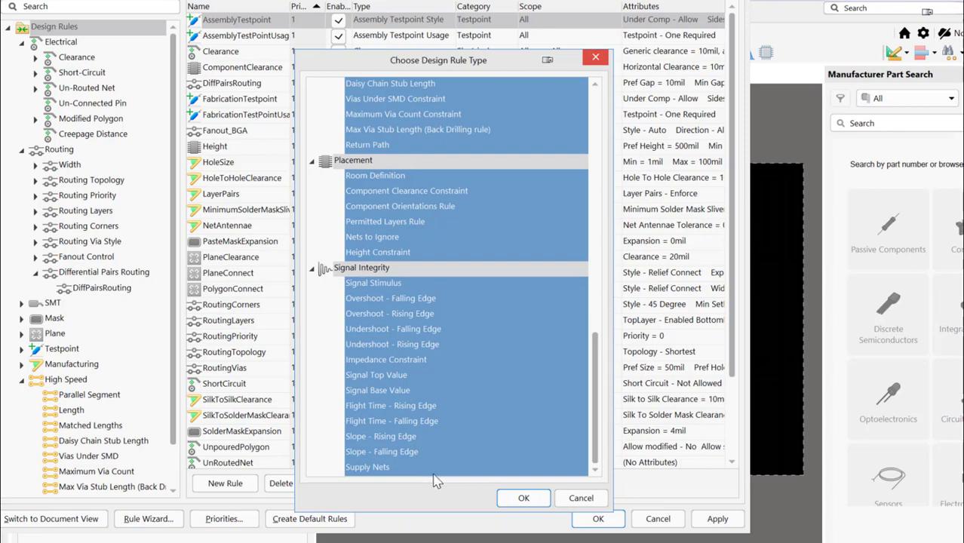
pyautogui.click(539, 501)
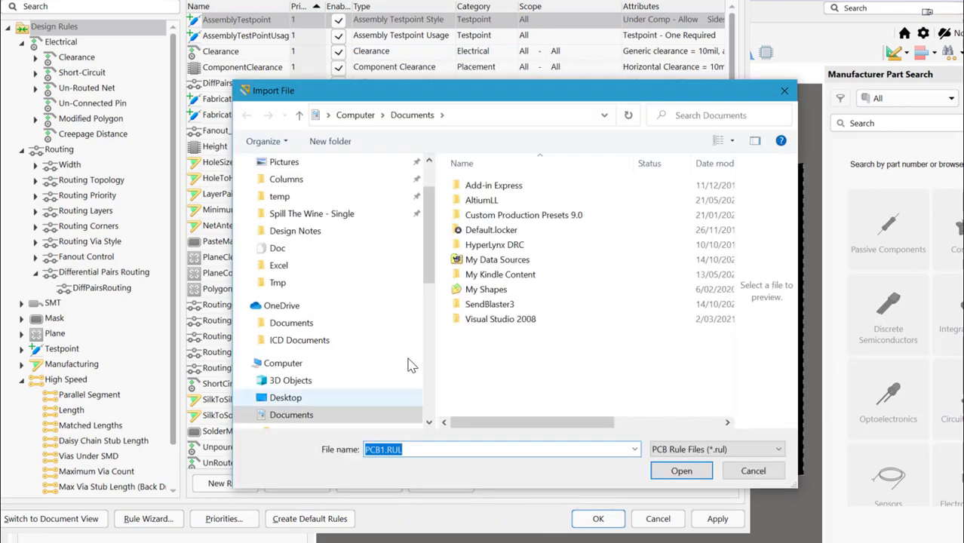
# - Choose 12L.rul from the C: drive's Tmp folder as the design rules file to import
pyautogui.moveTo(435, 251); pyautogui.dragTo(444, 359)
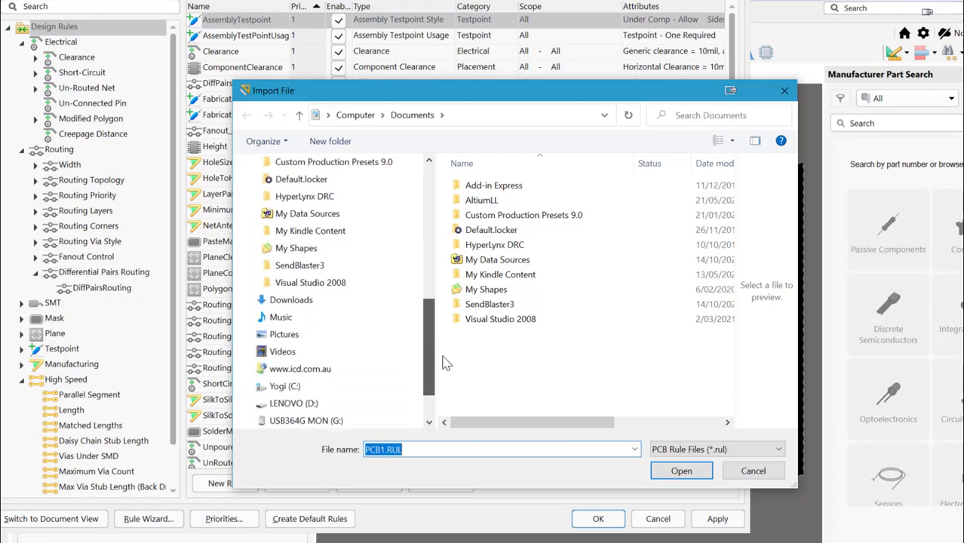
pyautogui.click(247, 386)
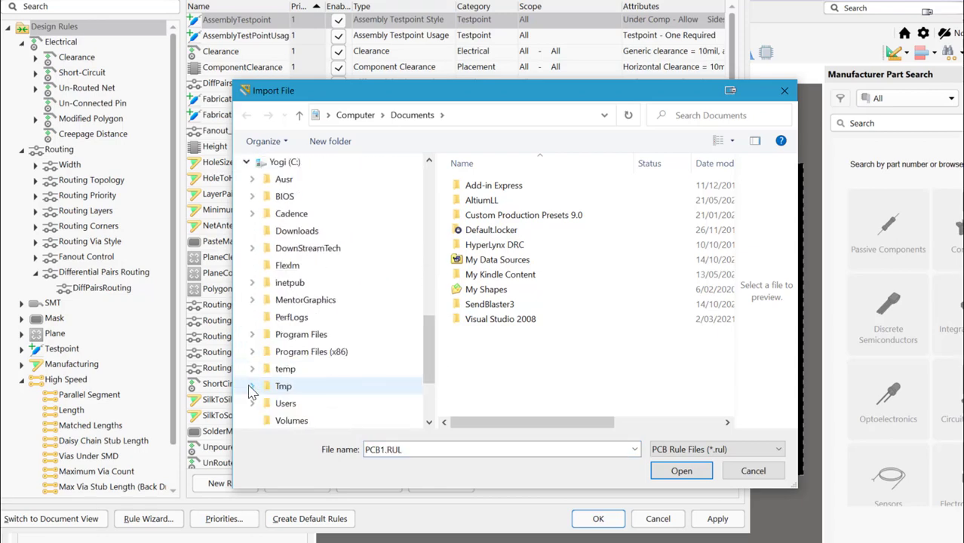
pyautogui.click(283, 388)
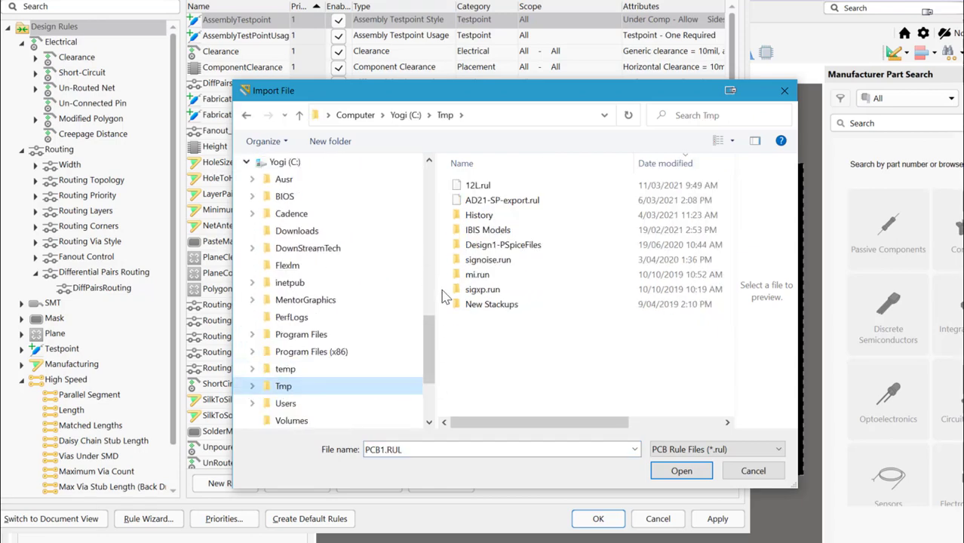
pyautogui.doubleClick(473, 186)
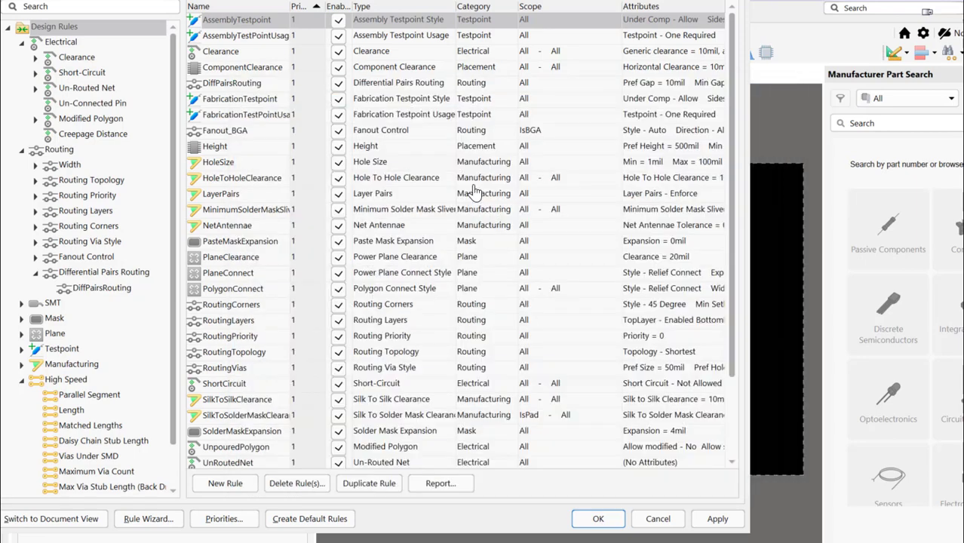
# - Complete the rule import, review the ICD Stackup Planner differential pair rules for 50/100 Digital, 40/80 DDR3 and 90 USB, and accept the design rules
pyautogui.click(526, 315)
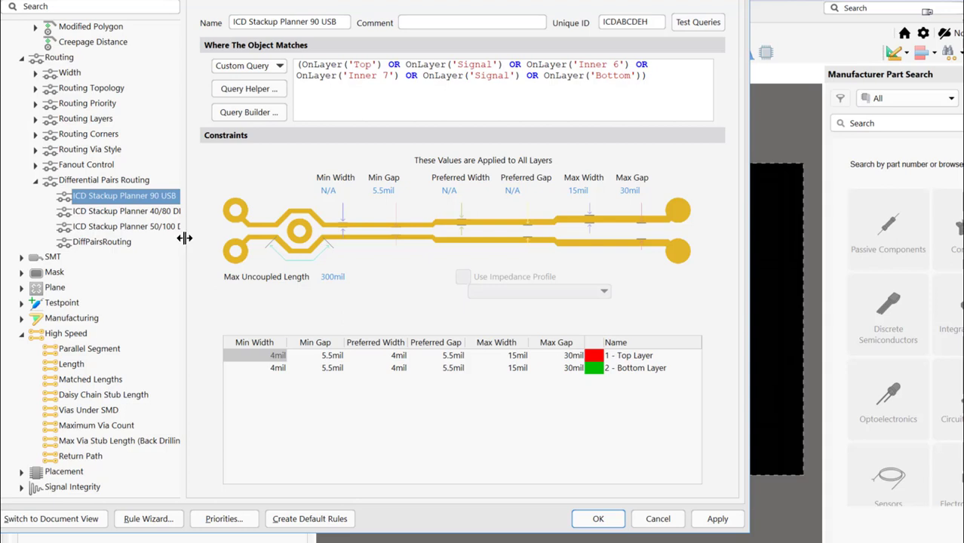
pyautogui.moveTo(184, 238); pyautogui.dragTo(241, 234)
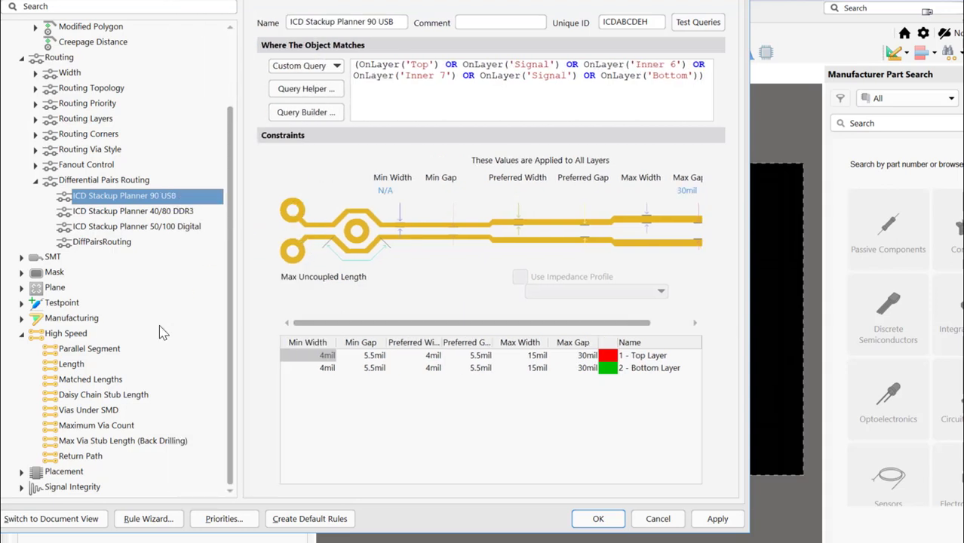
pyautogui.click(181, 228)
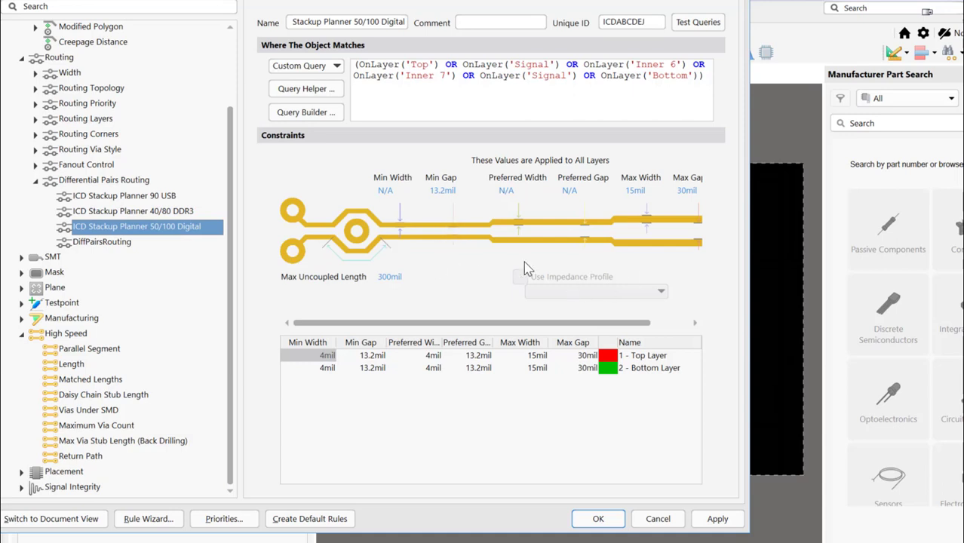
pyautogui.click(149, 214)
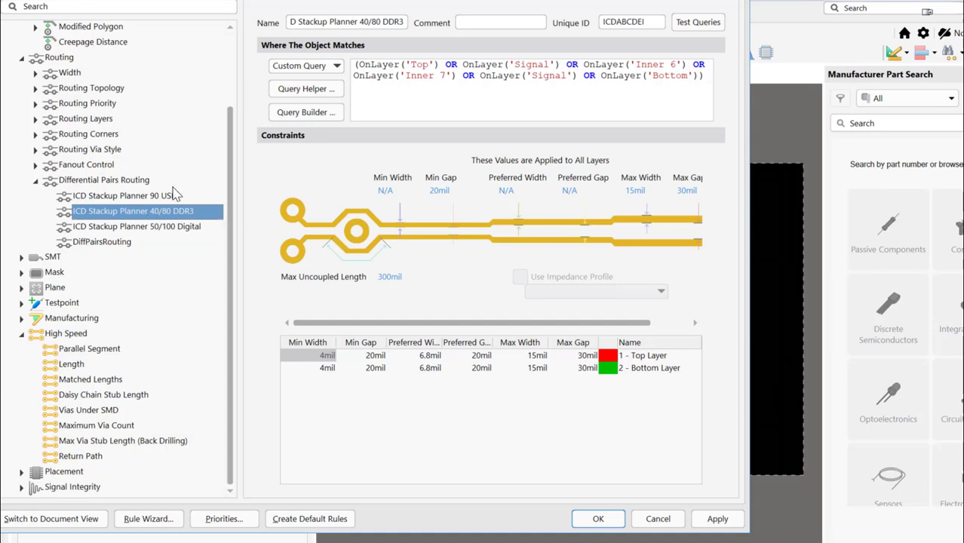
pyautogui.click(159, 197)
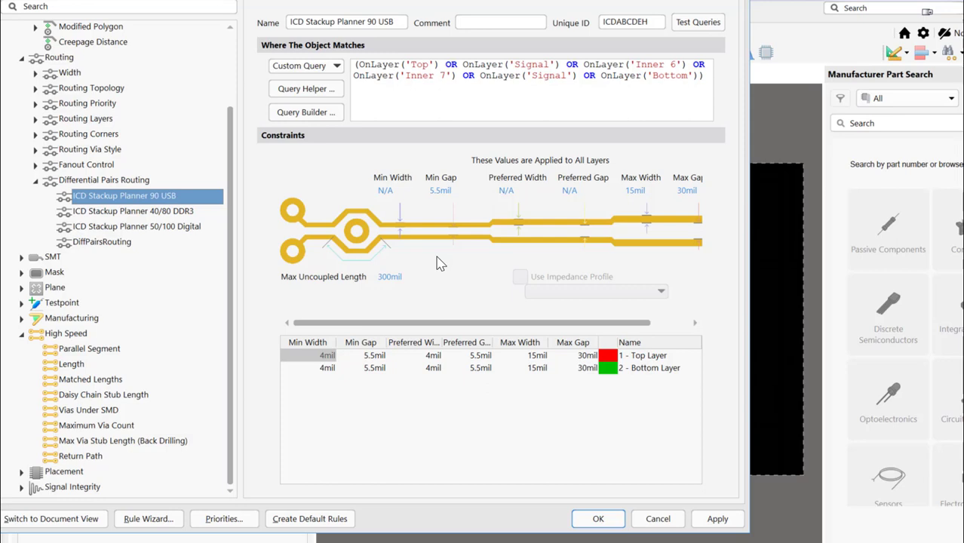
pyautogui.click(606, 522)
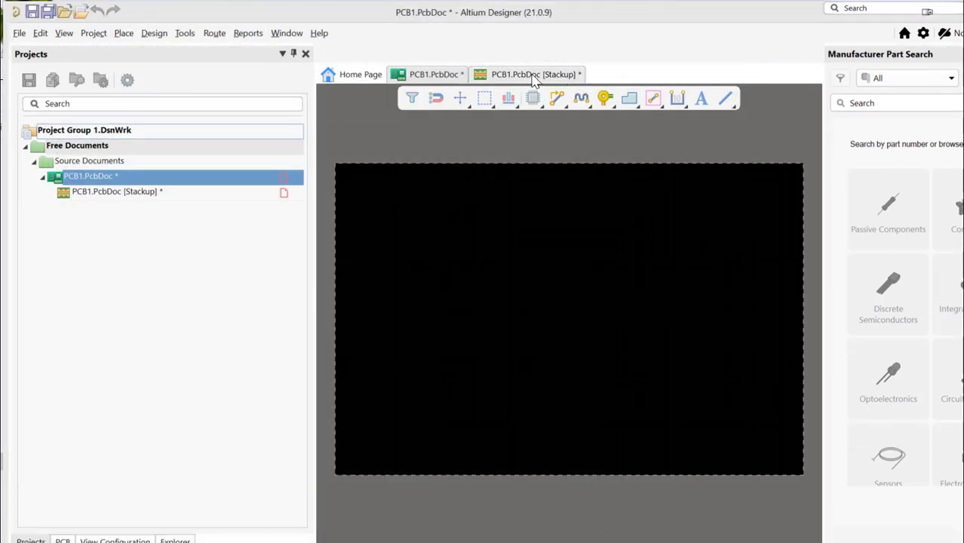
# - Save the board's layer stackup as PCB1.stackup in the C: drive's Tmp folder, replacing the existing file
pyautogui.click(533, 75)
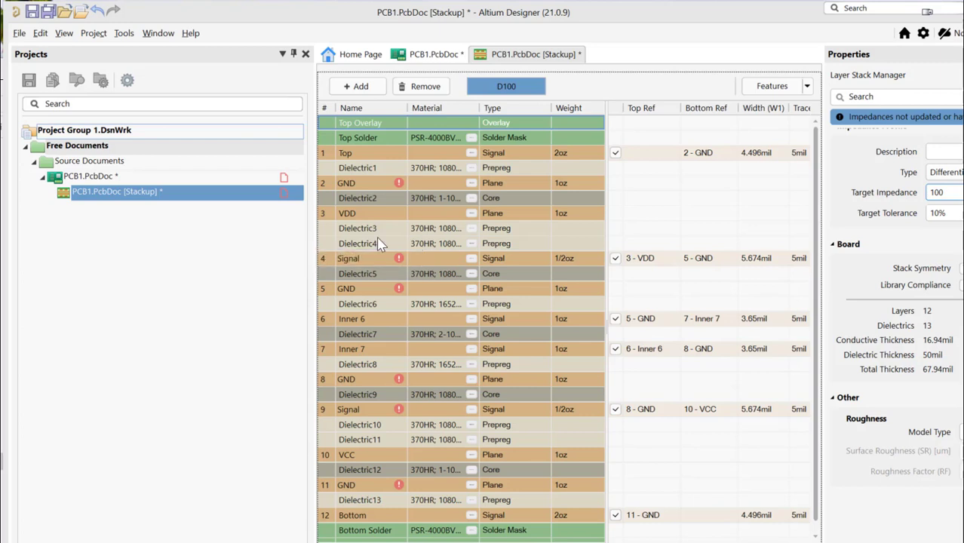
pyautogui.click(19, 34)
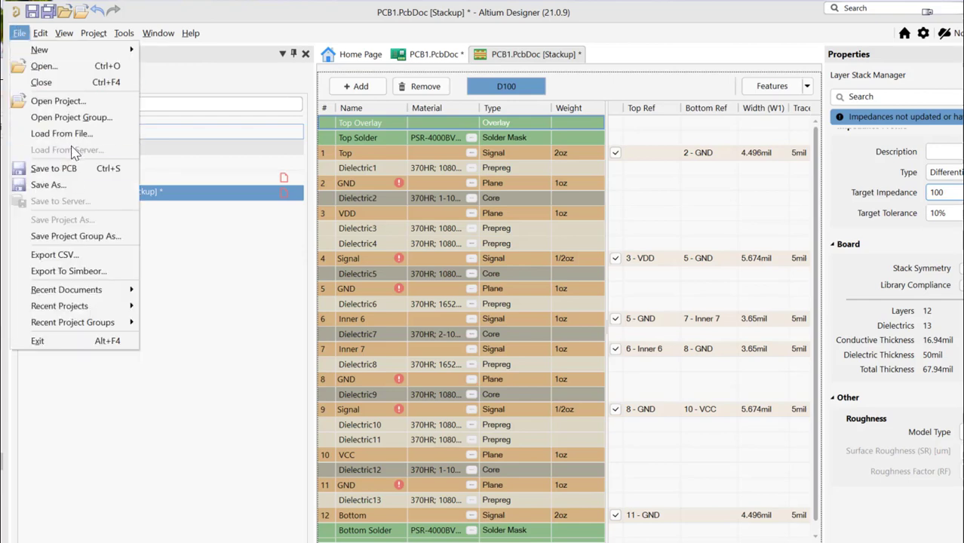
pyautogui.click(76, 185)
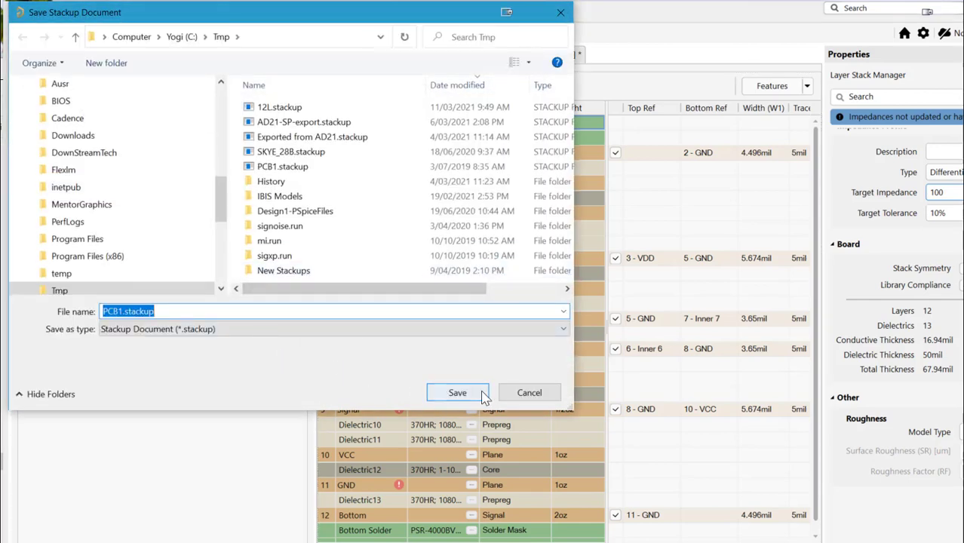
pyautogui.click(484, 394)
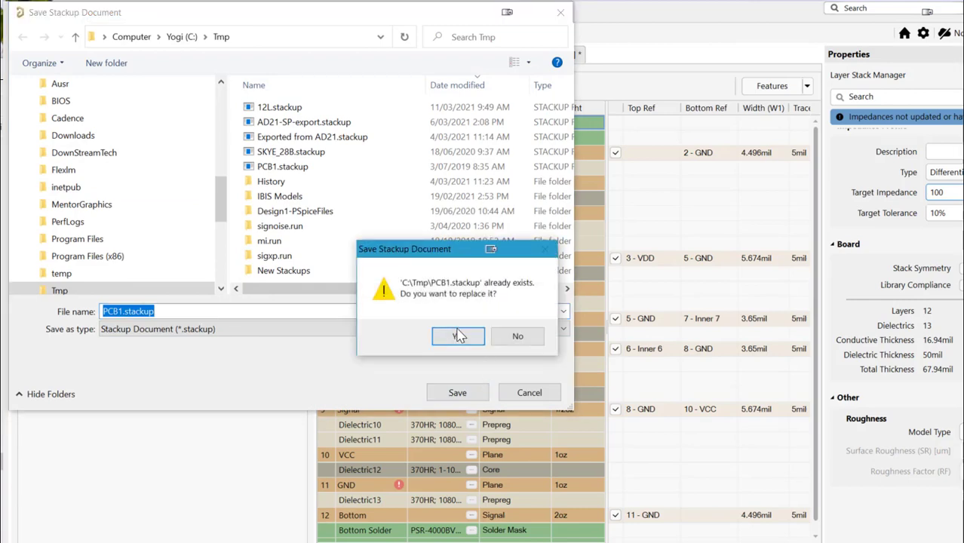
pyautogui.click(457, 336)
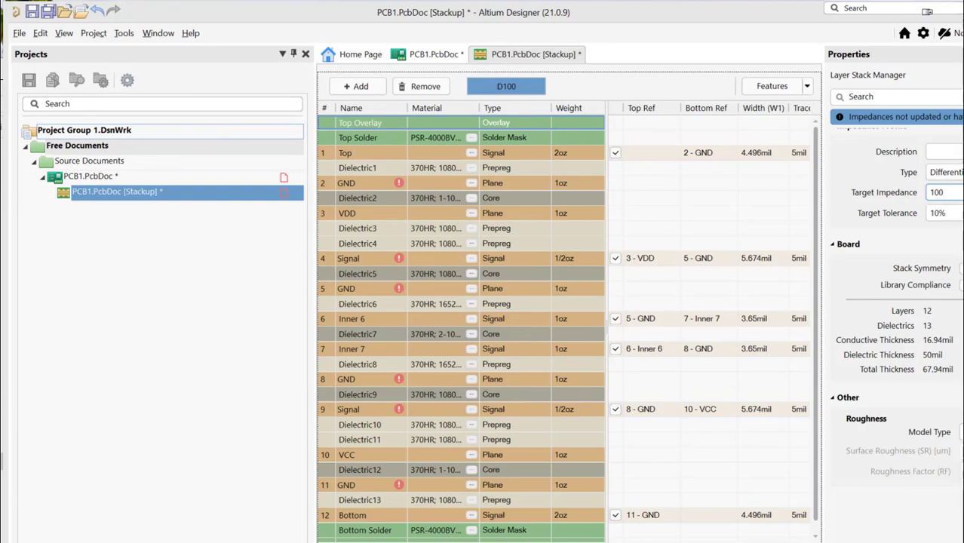
# - Switch to iCD Design Integrity and import PCB1.stackup from the Tmp folder using the Altium Designer 14-21 translator
pyautogui.hotkey('alt', 'Tab')
pyautogui.click(119, 33)
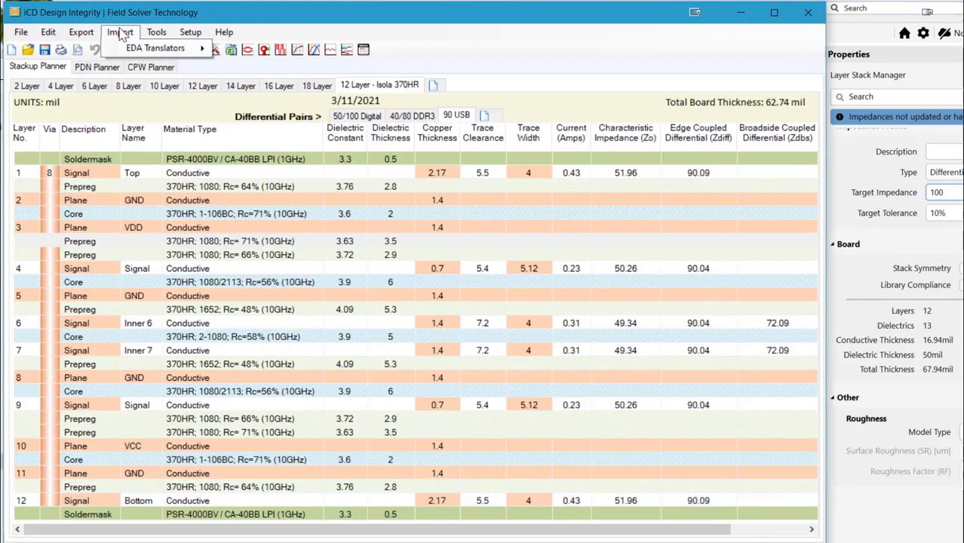
pyautogui.moveTo(149, 50)
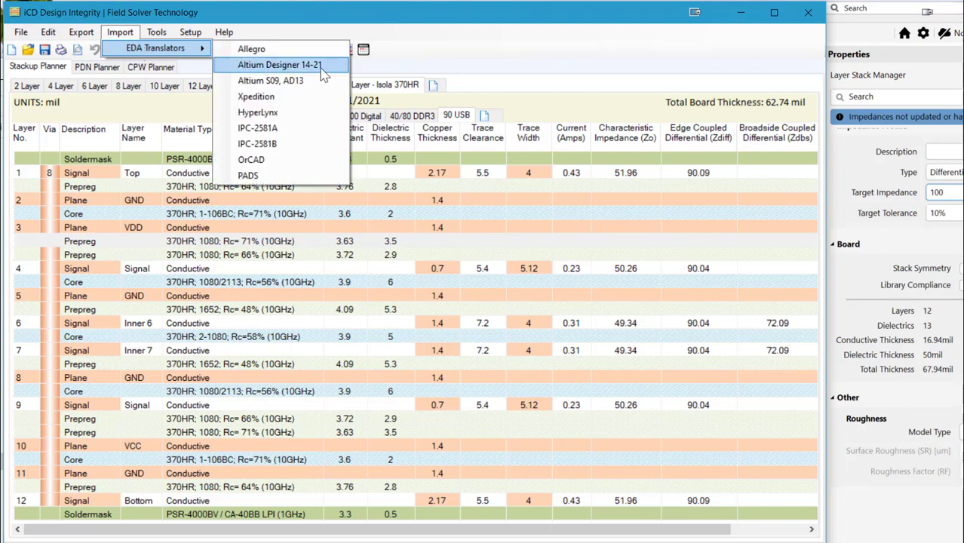
pyautogui.click(323, 71)
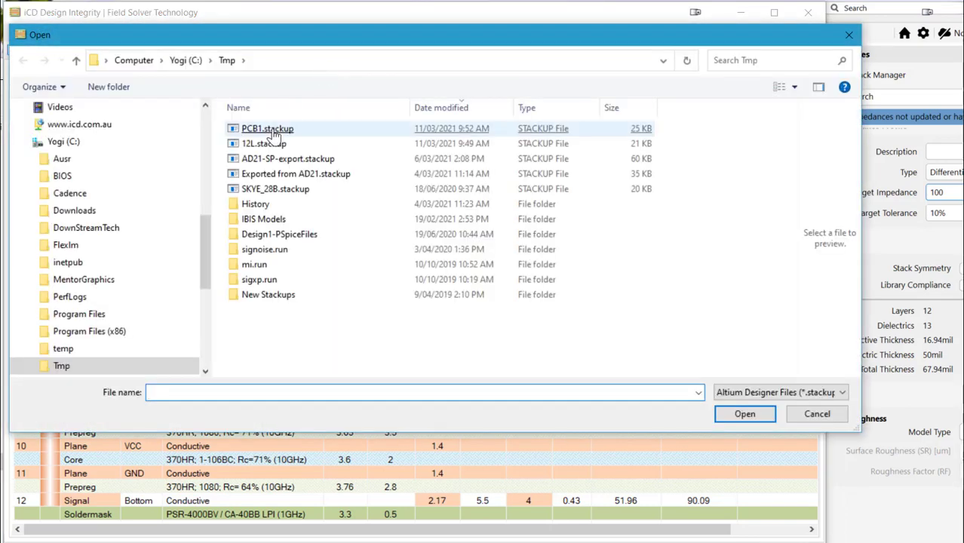
pyautogui.doubleClick(268, 131)
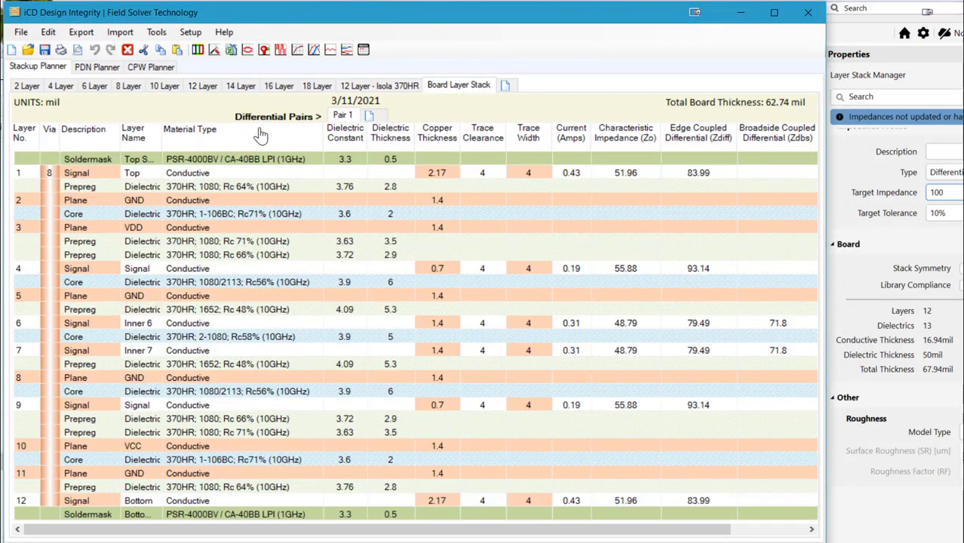